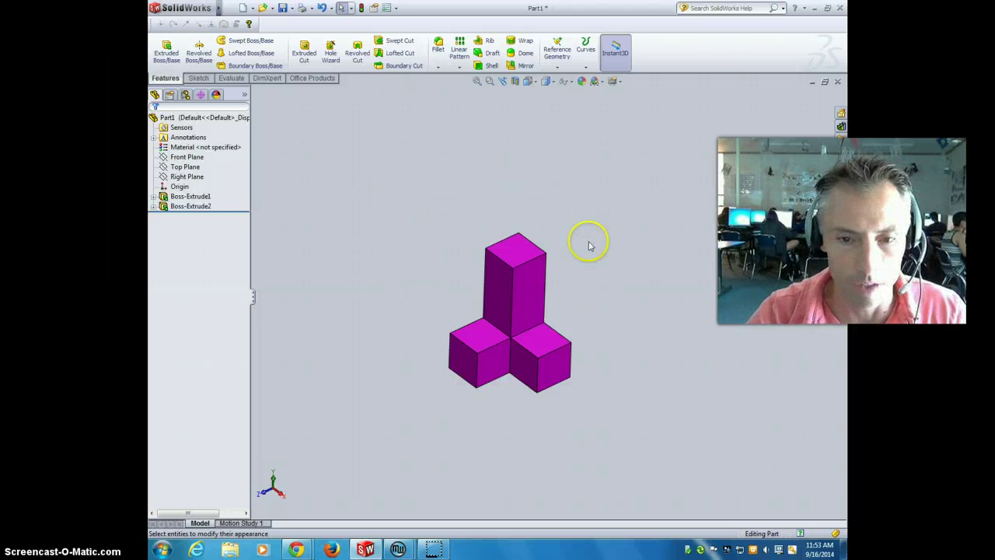
- Zoom in on the cube puzzle piece and orbit it until its bottom face is visible
{"action": "scroll", "coordinate": [513, 314], "scroll_direction": "down", "scroll_amount": 2}
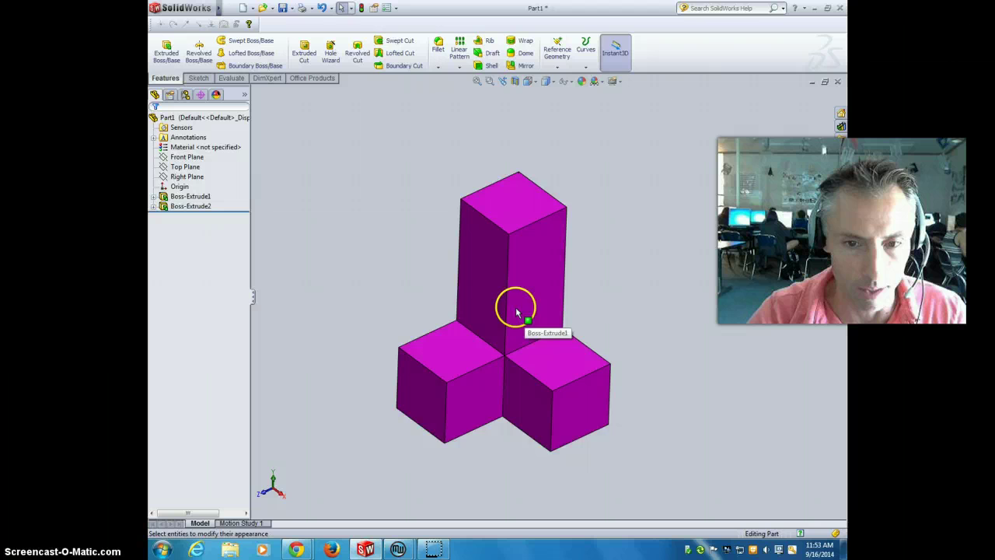
{"action": "scroll", "coordinate": [519, 305], "scroll_direction": "down", "scroll_amount": 2}
{"action": "middle_click_drag", "start_coordinate": [532, 276], "coordinate": [510, 314]}
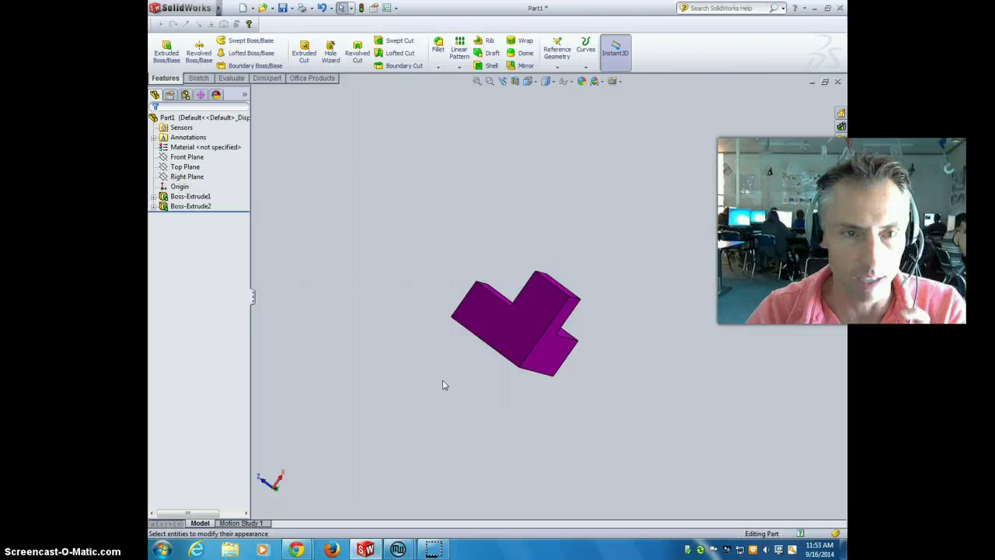
- Start a new sketch on the piece's bottom face and draw a small circle near its corner
{"action": "left_click", "coordinate": [198, 77]}
{"action": "left_click", "coordinate": [163, 49]}
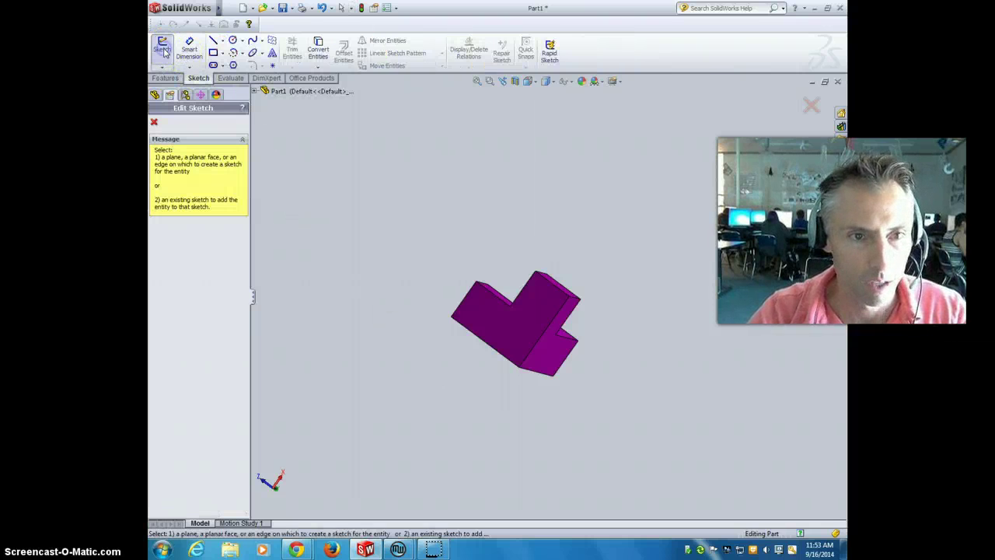
{"action": "left_click", "coordinate": [516, 332]}
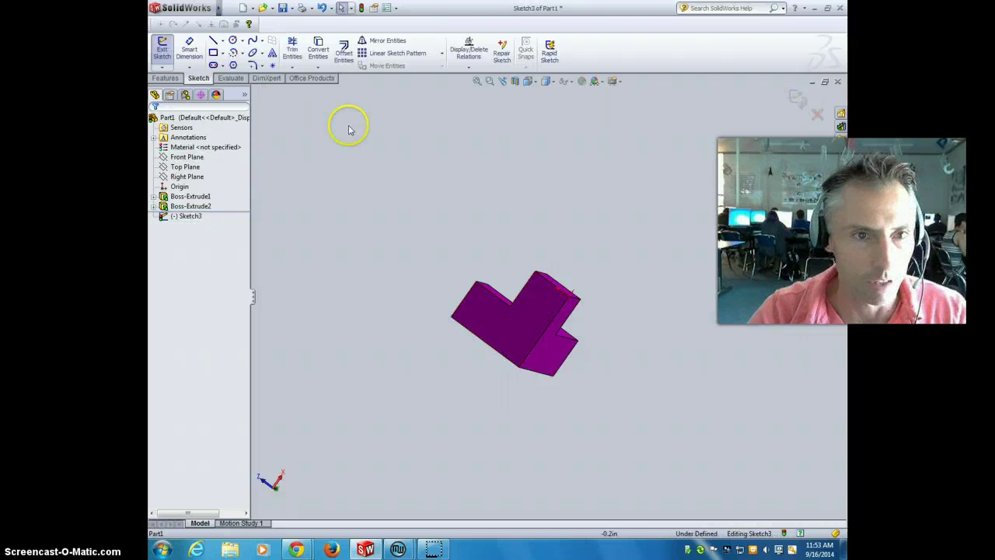
{"action": "left_click", "coordinate": [233, 41]}
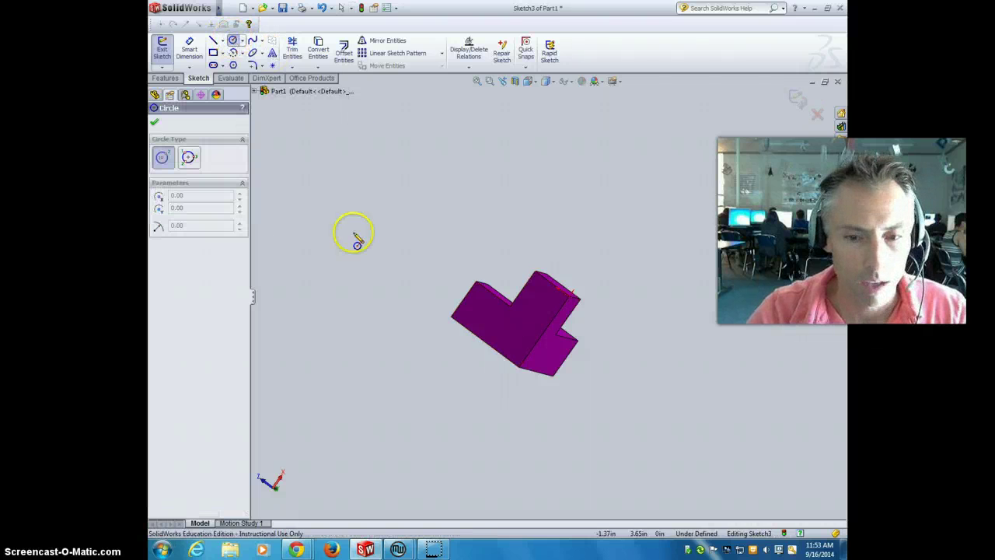
{"action": "left_click", "coordinate": [484, 311]}
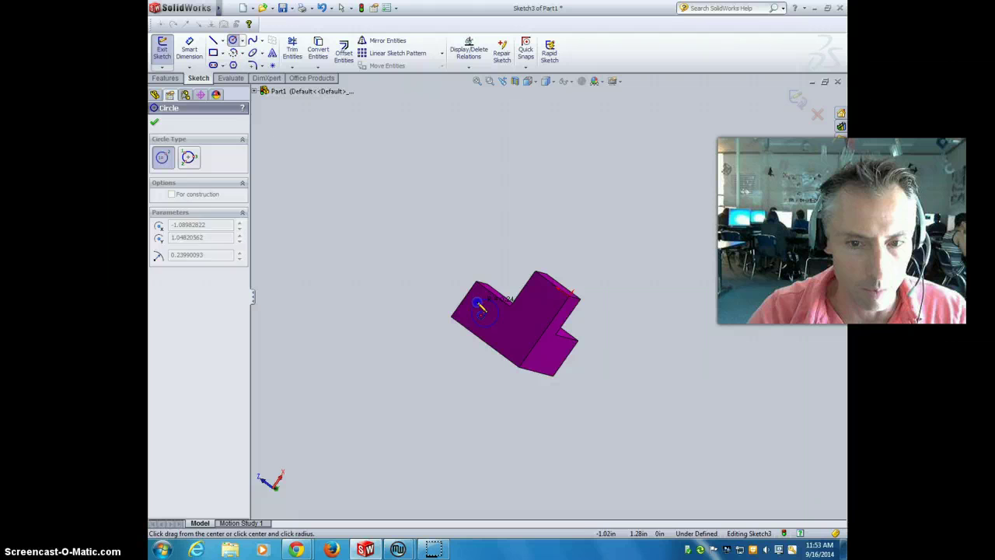
{"action": "left_click", "coordinate": [494, 310]}
{"action": "left_click", "coordinate": [189, 49]}
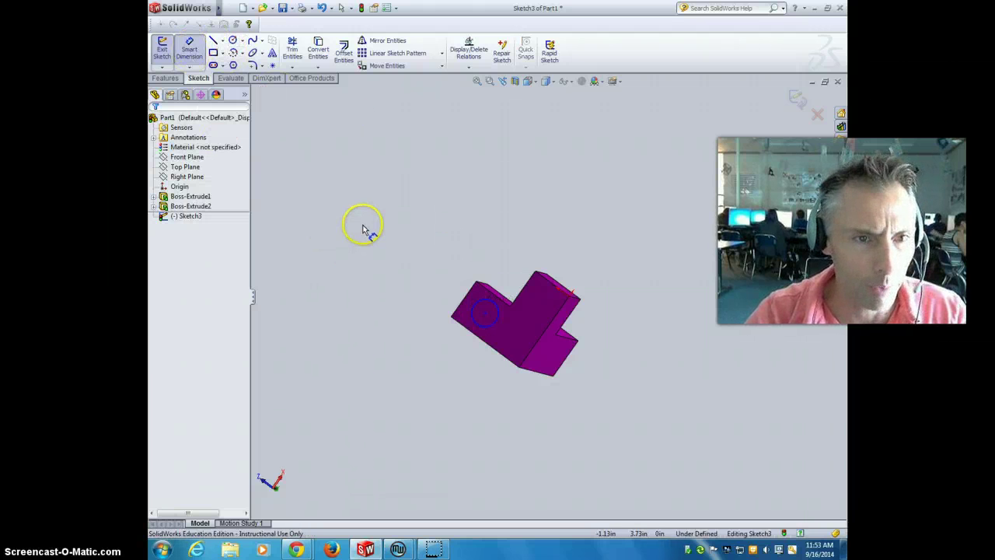
- Dimension the circle's diameter to 0.250 in
{"action": "left_click", "coordinate": [486, 305]}
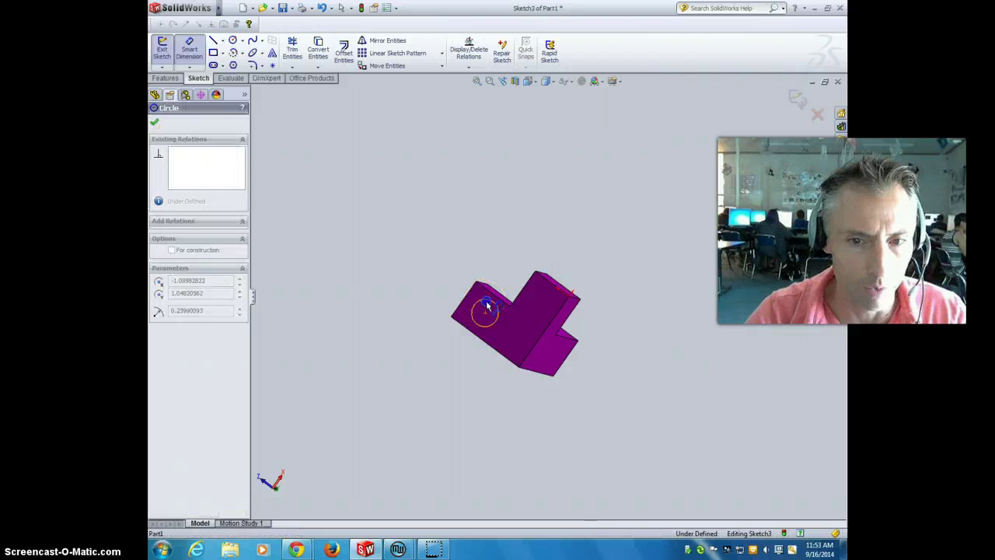
{"action": "left_click", "coordinate": [469, 232]}
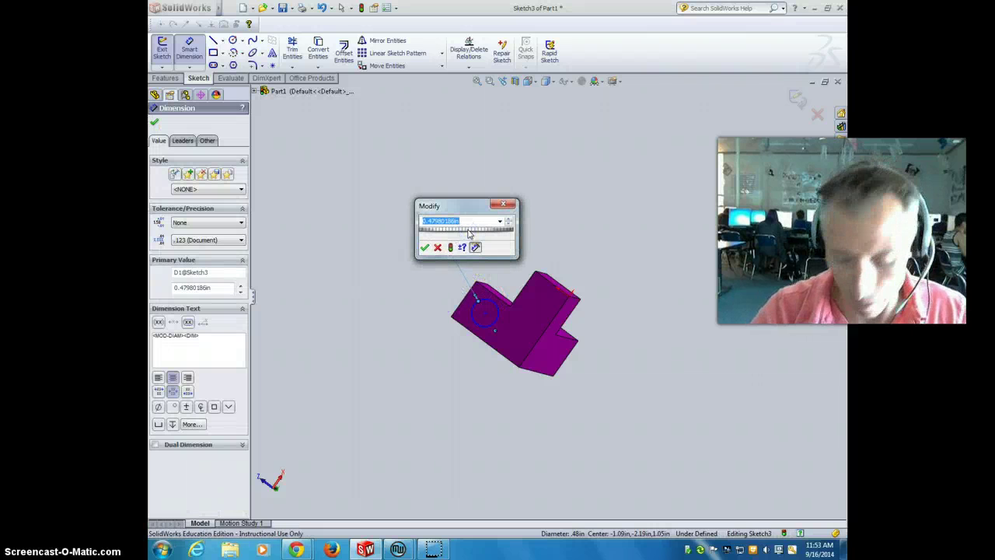
{"action": "key", "text": "Return"}
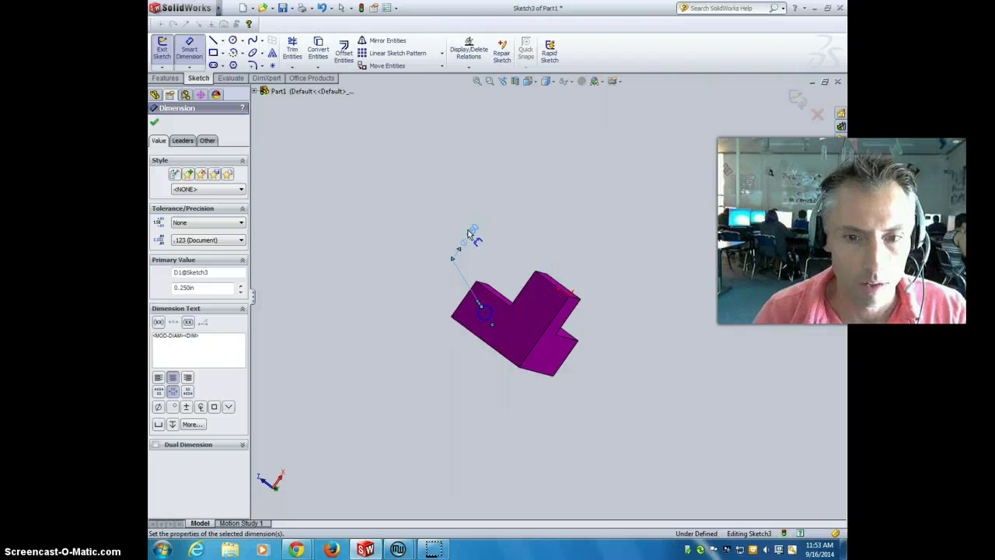
{"action": "left_click", "coordinate": [505, 233]}
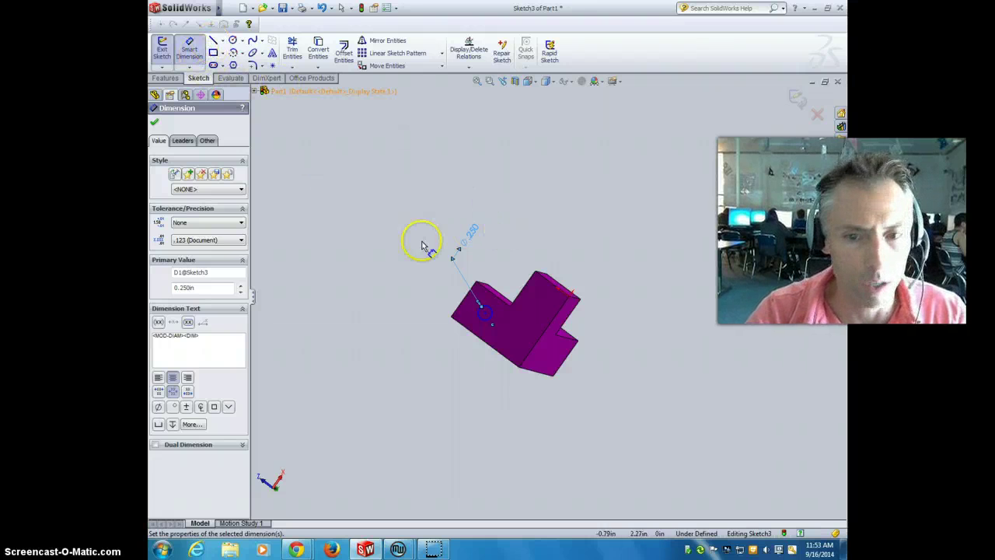
- Locate the circle's centre 3/8 in (0.375) from each of two adjacent face edges
{"action": "left_click", "coordinate": [483, 310]}
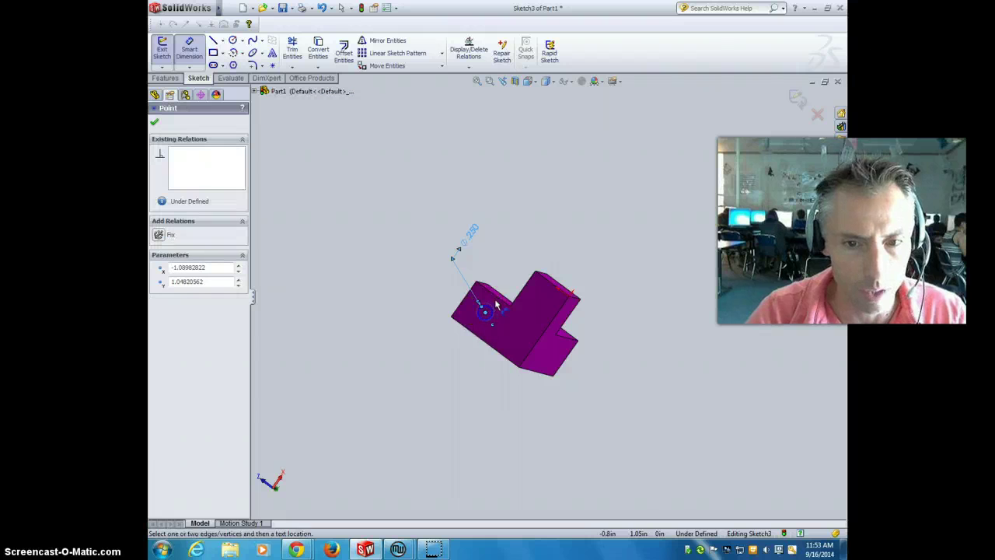
{"action": "left_click", "coordinate": [451, 267]}
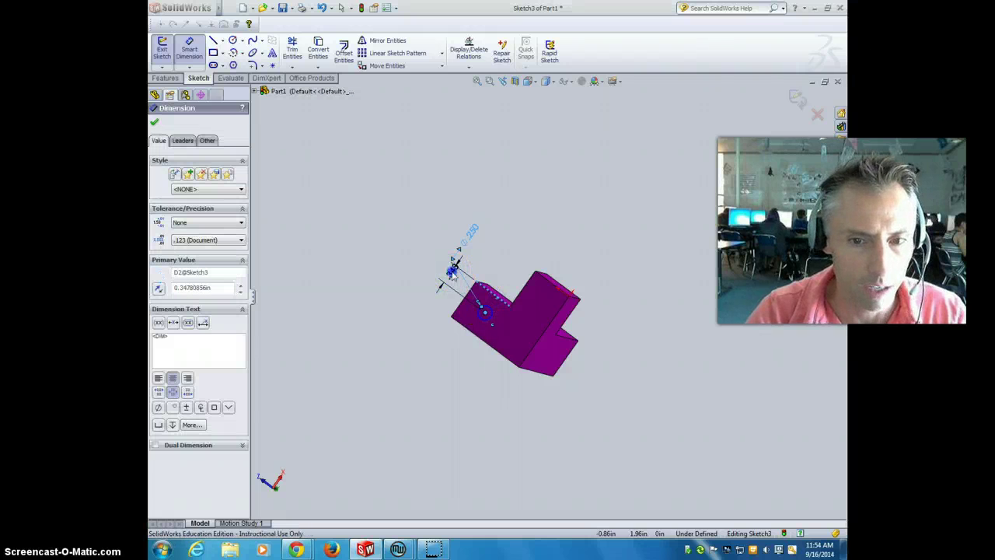
{"action": "left_click", "coordinate": [452, 274]}
{"action": "type", "text": "3/8"}
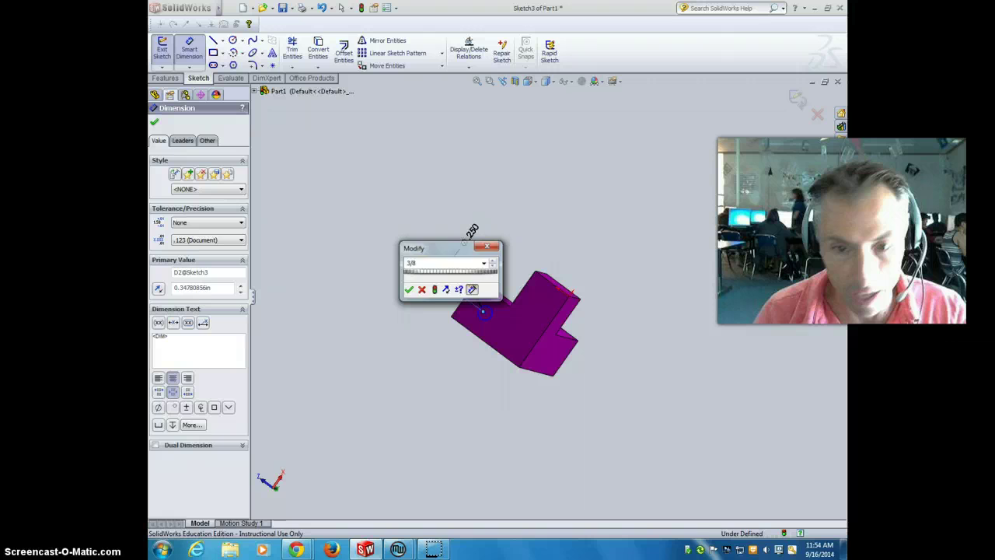
{"action": "key", "text": "Return"}
{"action": "left_click", "coordinate": [484, 312]}
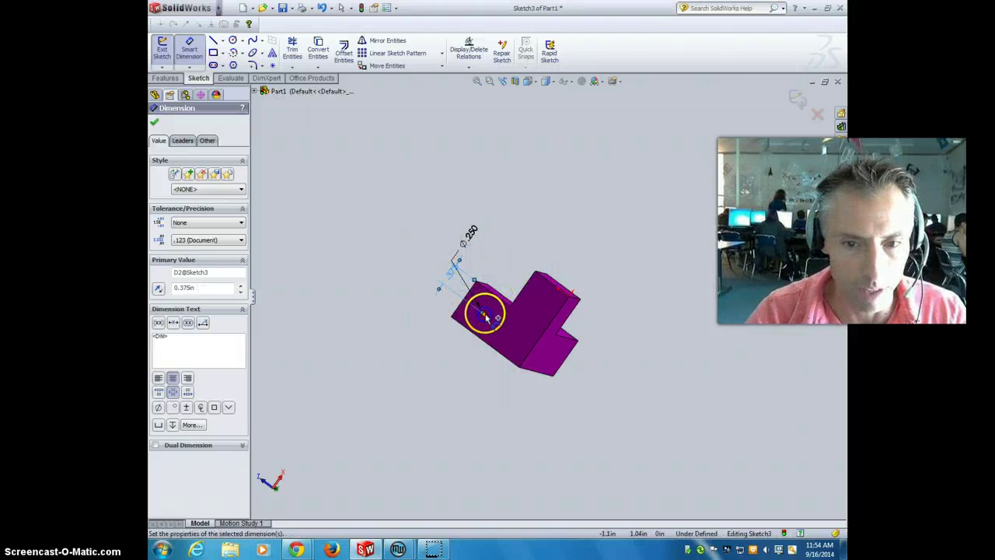
{"action": "left_click", "coordinate": [457, 314]}
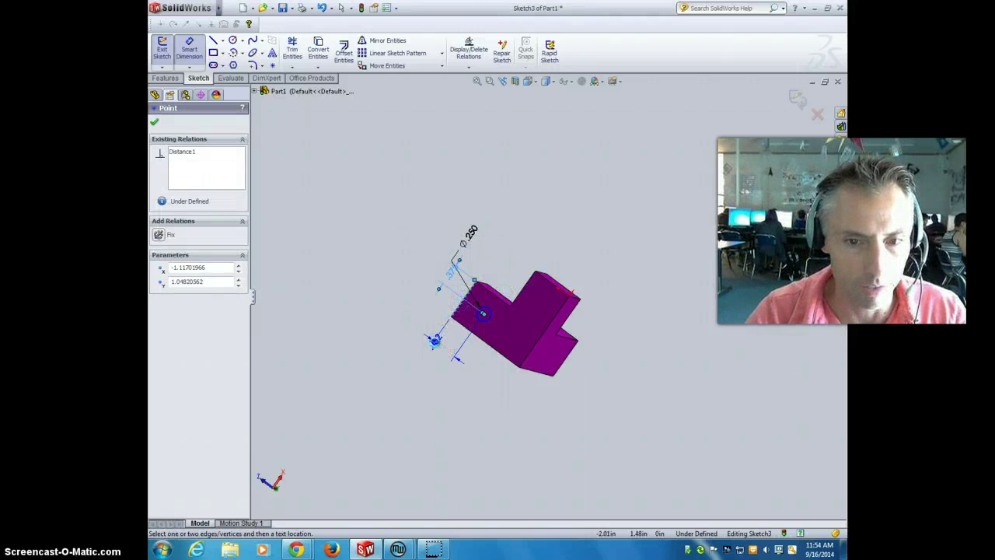
{"action": "left_click", "coordinate": [437, 340]}
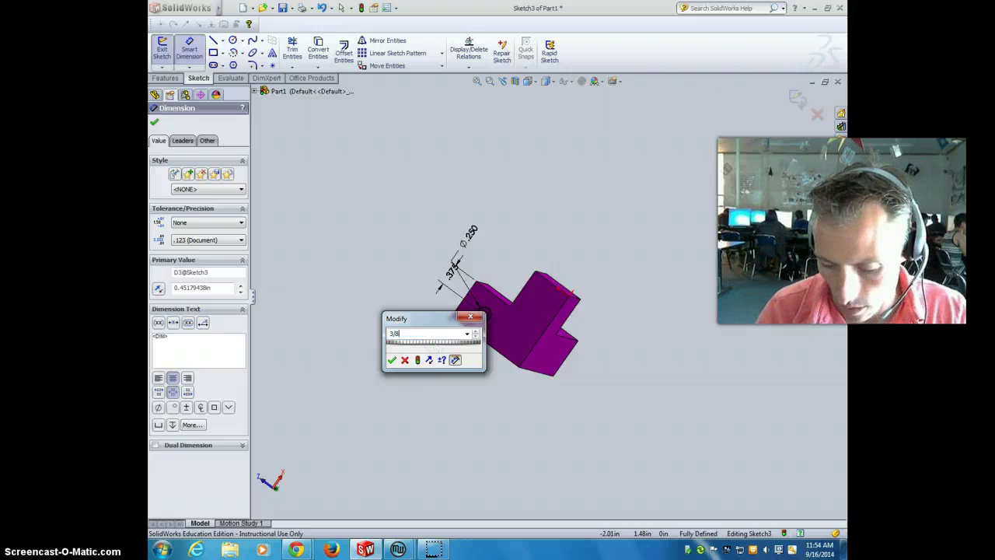
{"action": "type", "text": "3/8"}
{"action": "key", "text": "Return"}
{"action": "left_click", "coordinate": [498, 313]}
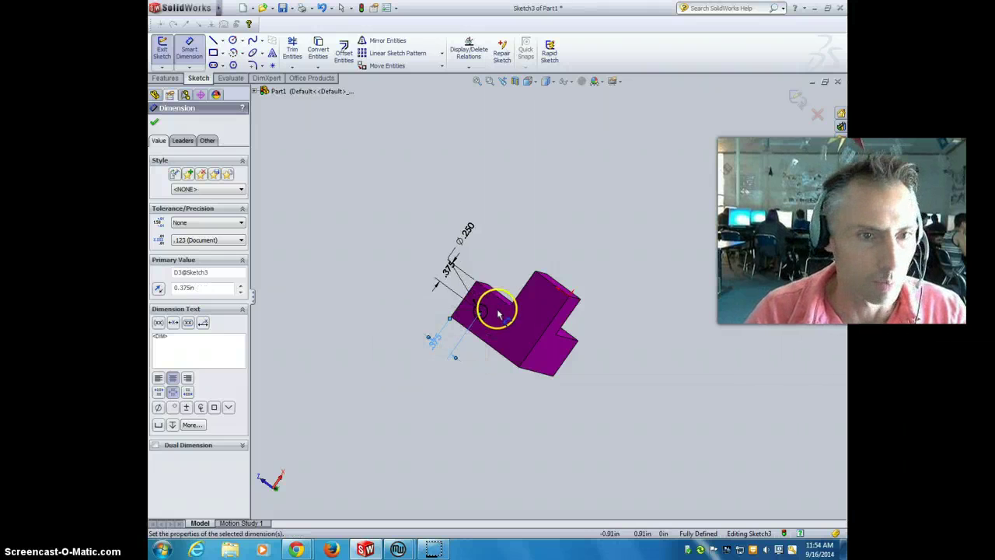
- Draw a straight line across the bottom face, edge to edge, as the revolve axis
{"action": "left_click", "coordinate": [213, 42]}
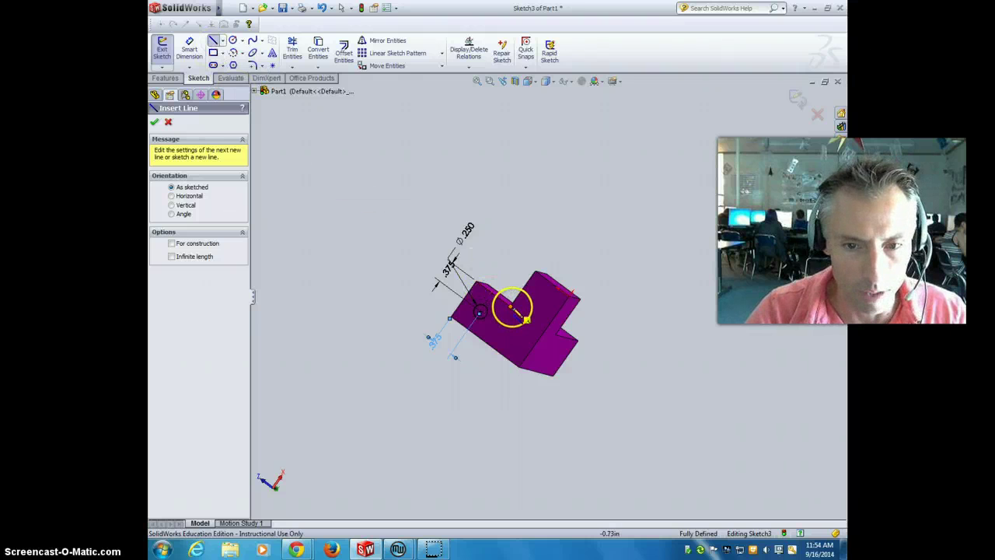
{"action": "left_click", "coordinate": [510, 309]}
{"action": "left_click_drag", "start_coordinate": [513, 311], "coordinate": [183, 85]}
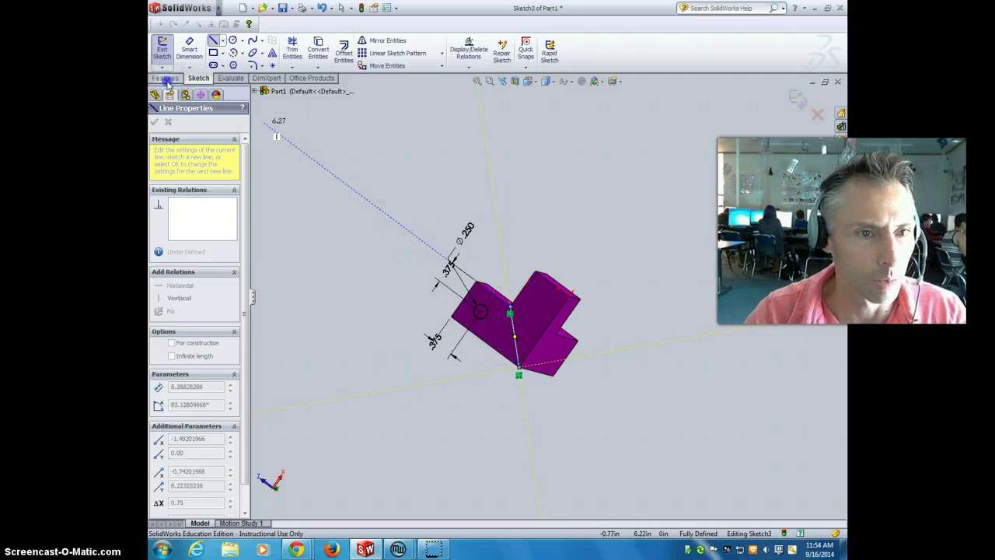
{"action": "left_click", "coordinate": [166, 79]}
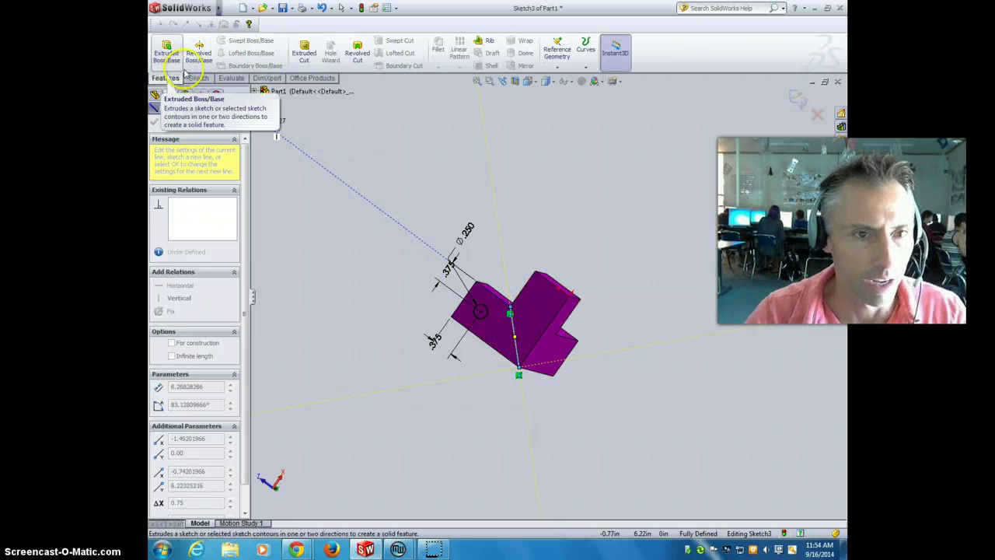
- Set up a Revolved Boss/Base about Line3 using the small circle as the selected contour
{"action": "left_click", "coordinate": [202, 51]}
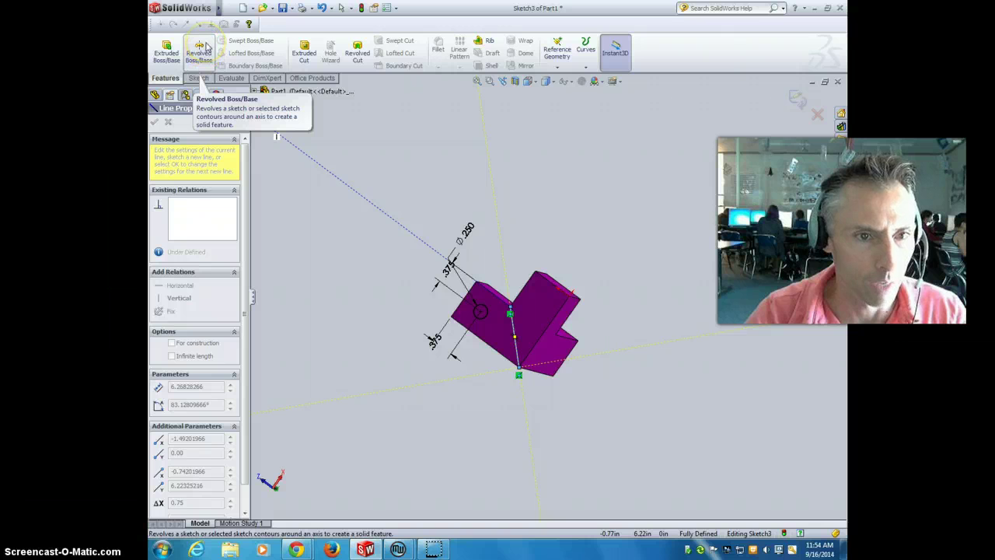
{"action": "left_click", "coordinate": [200, 51]}
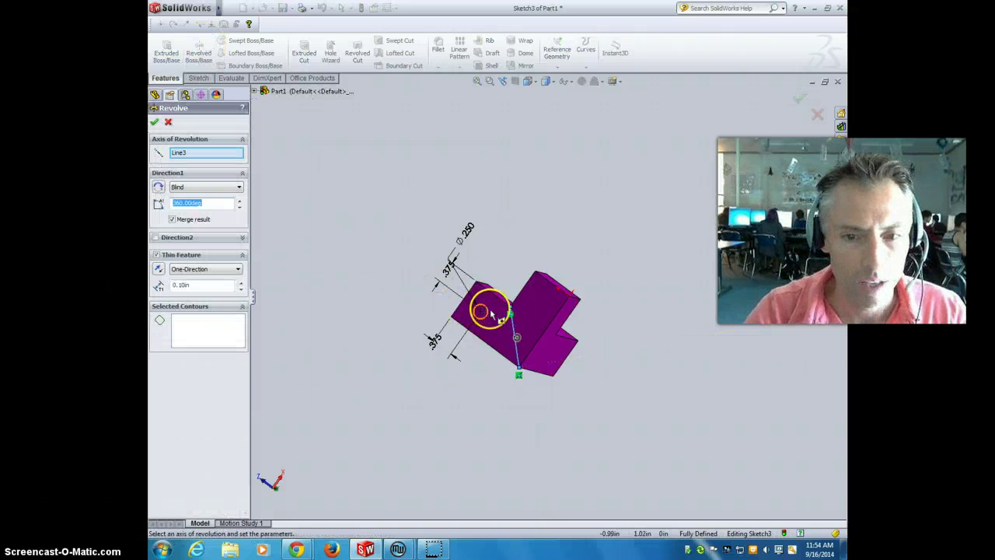
{"action": "left_click", "coordinate": [209, 327]}
{"action": "scroll", "coordinate": [455, 311], "scroll_direction": "down", "scroll_amount": 3}
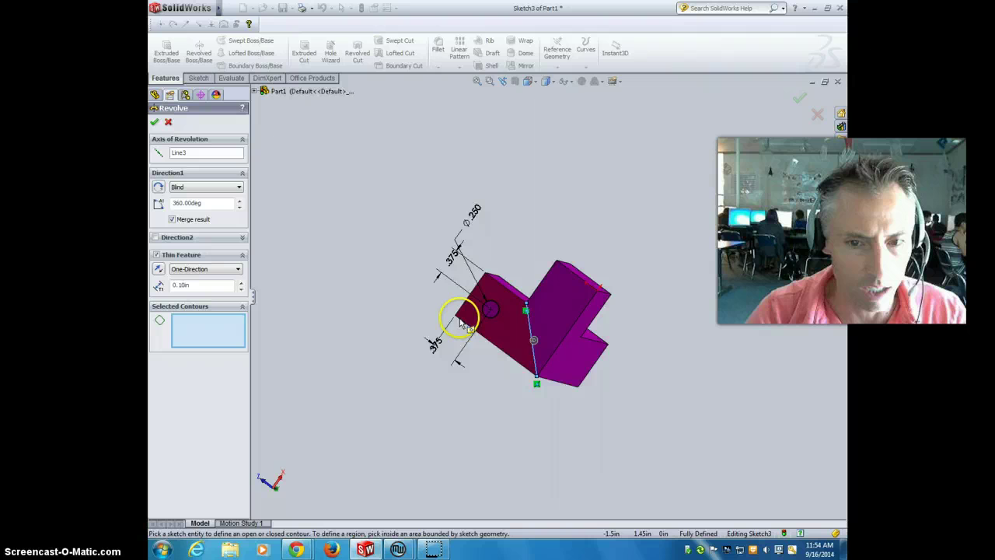
{"action": "left_click", "coordinate": [506, 304]}
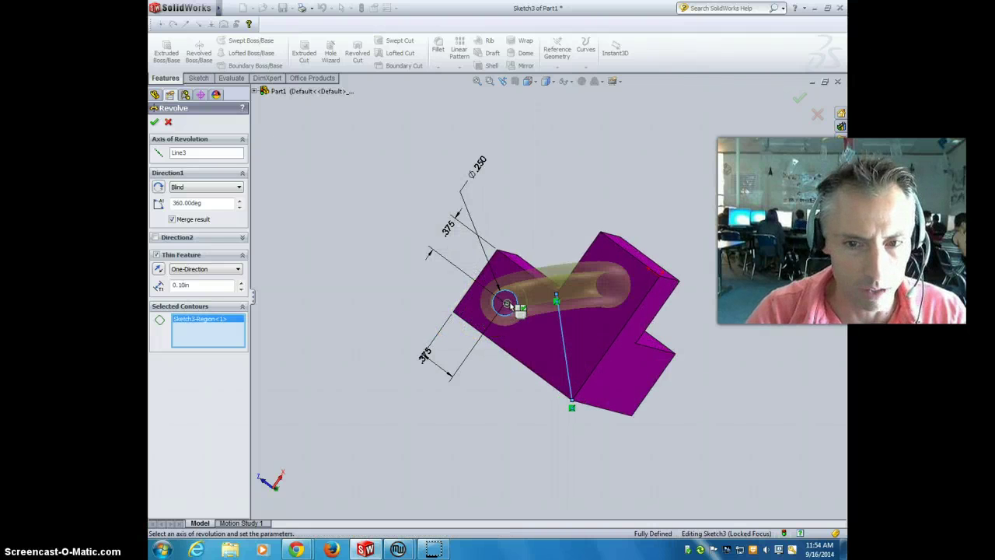
{"action": "middle_click_drag", "start_coordinate": [534, 203], "coordinate": [500, 367]}
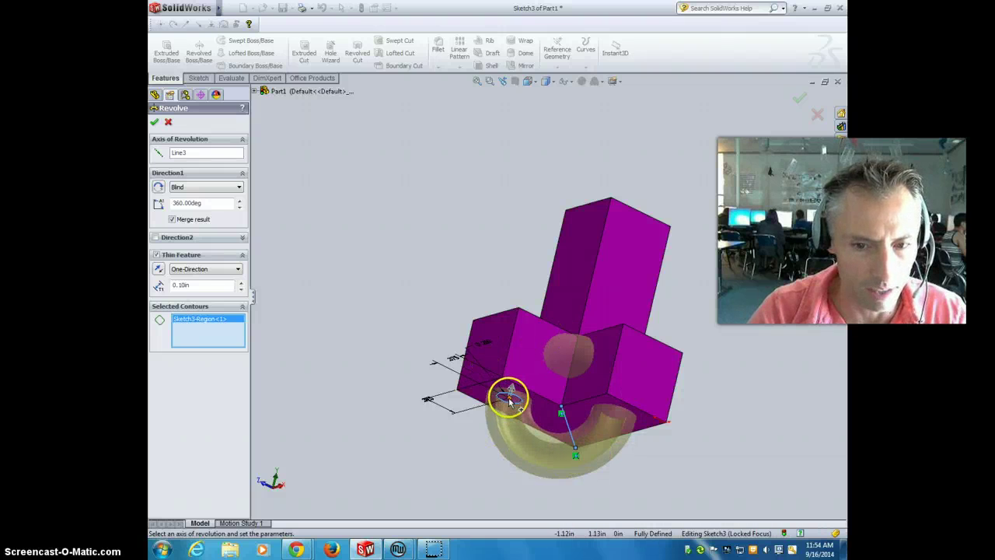
- Make the revolve solid at 180°, reversed so the half-loop hangs below, and accept it
{"action": "left_click", "coordinate": [156, 255]}
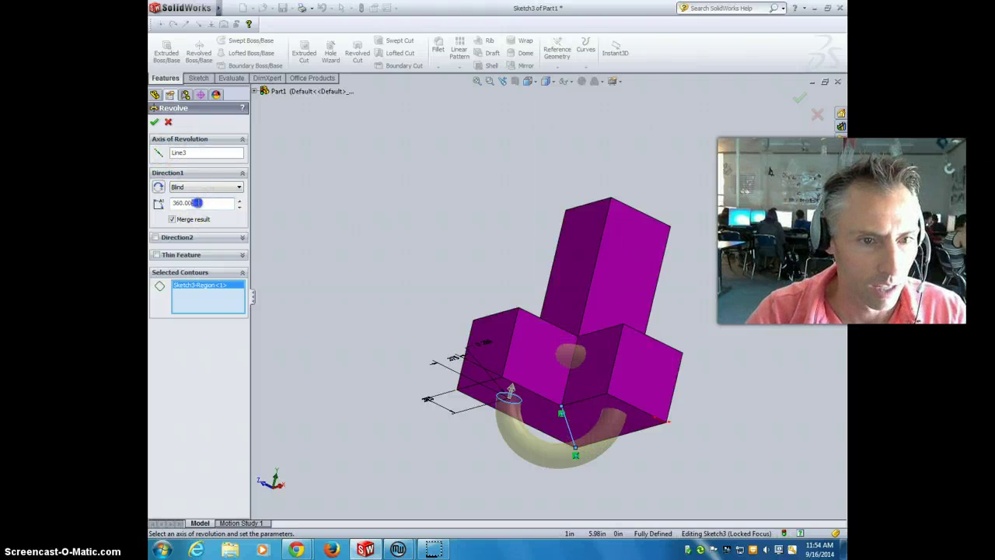
{"action": "type", "text": "180"}
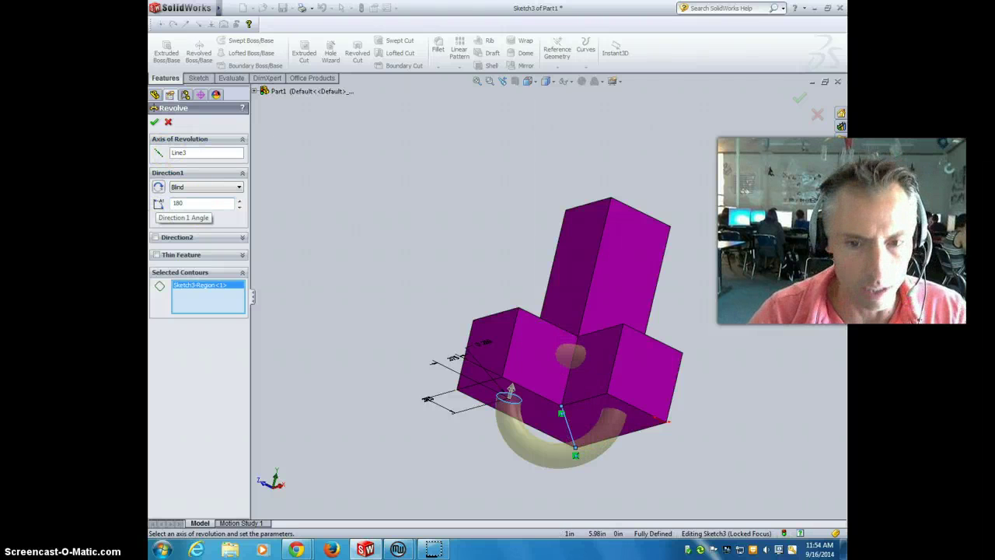
{"action": "key", "text": "Return"}
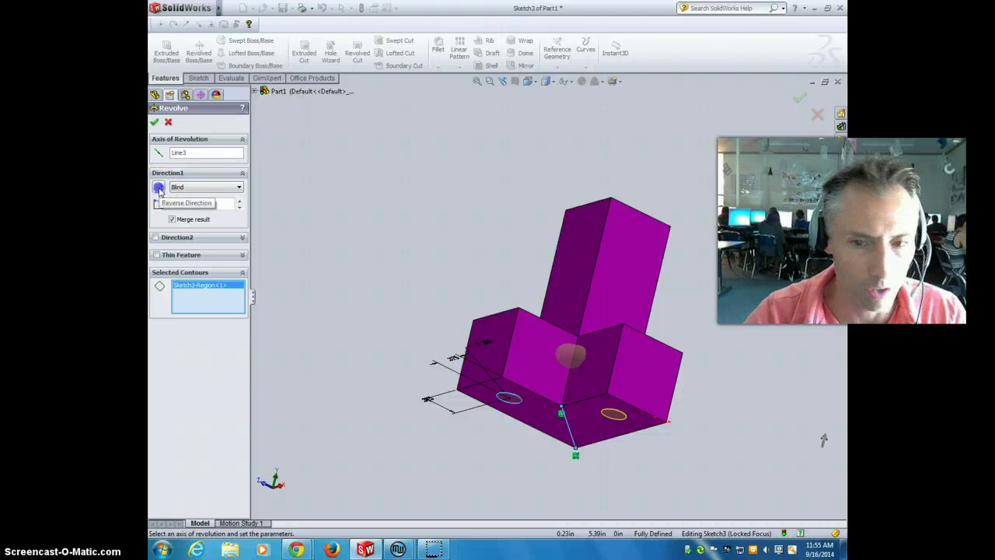
{"action": "left_click", "coordinate": [158, 189]}
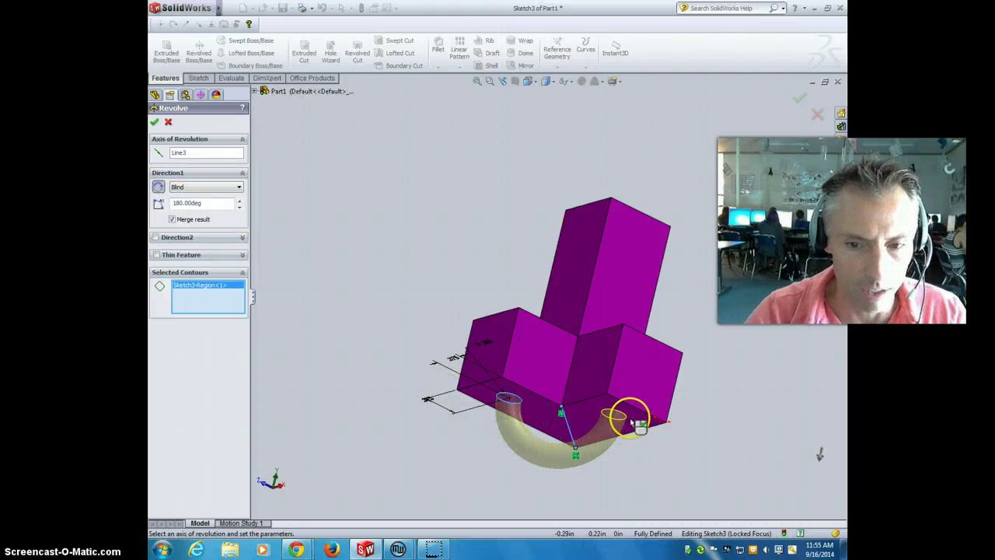
{"action": "left_click", "coordinate": [154, 123]}
{"action": "middle_click_drag", "start_coordinate": [329, 276], "coordinate": [287, 382]}
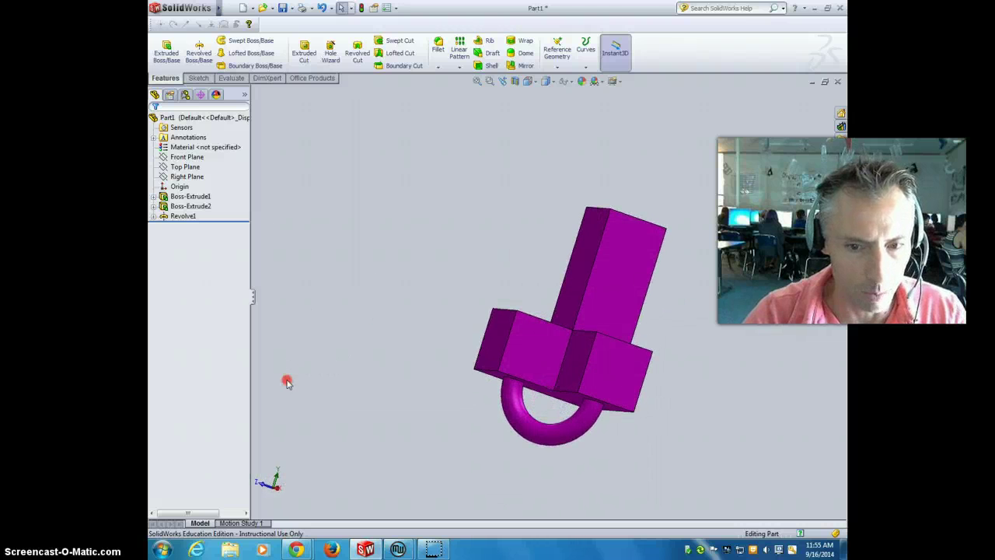
- Save the part as 'Loop Fob' in the Desktop folder
{"action": "left_click", "coordinate": [230, 9]}
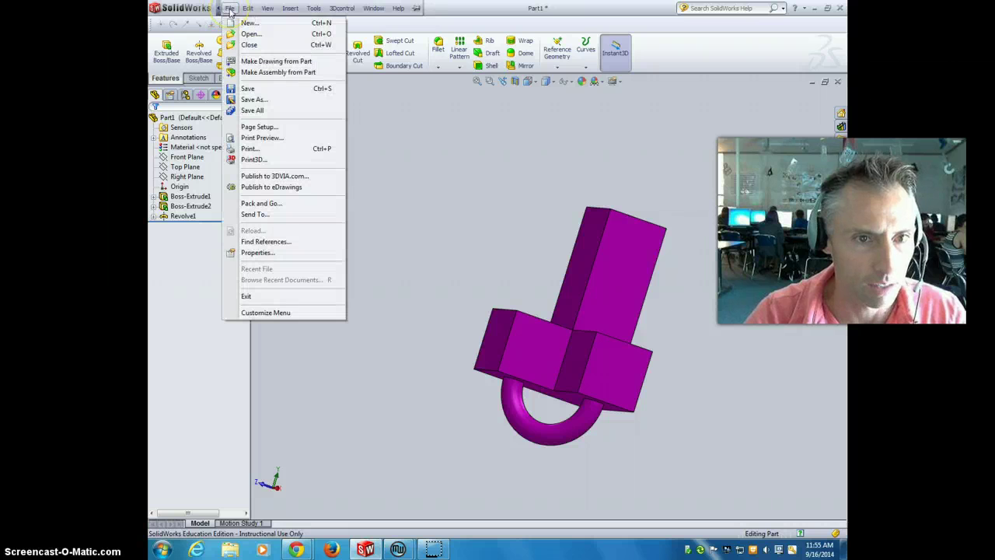
{"action": "left_click", "coordinate": [261, 102]}
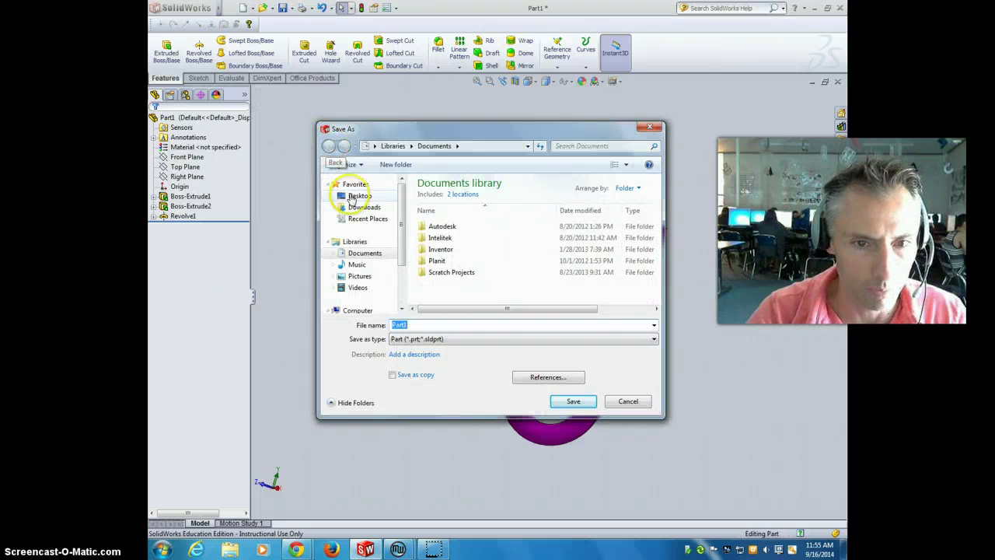
{"action": "left_click", "coordinate": [354, 196]}
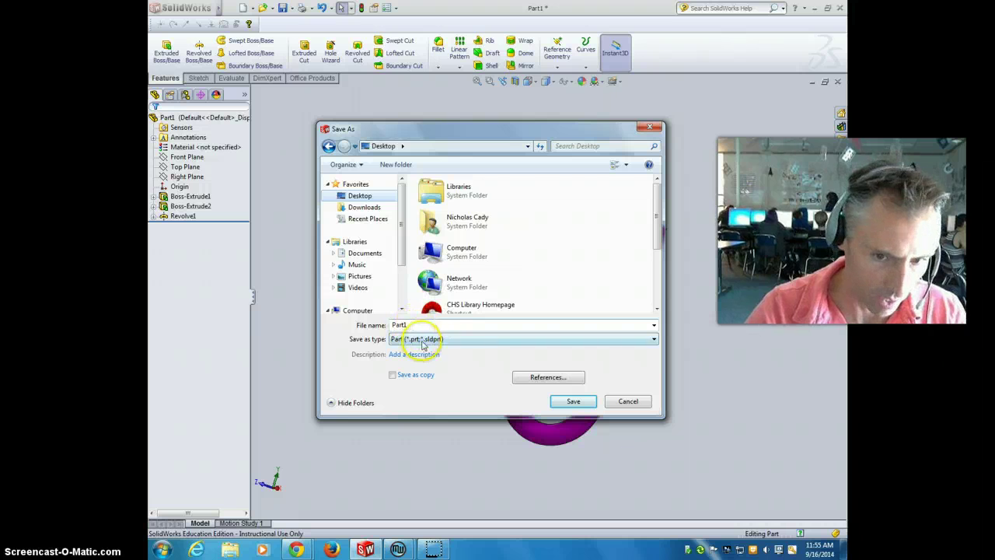
{"action": "left_click_drag", "start_coordinate": [393, 326], "coordinate": [418, 325]}
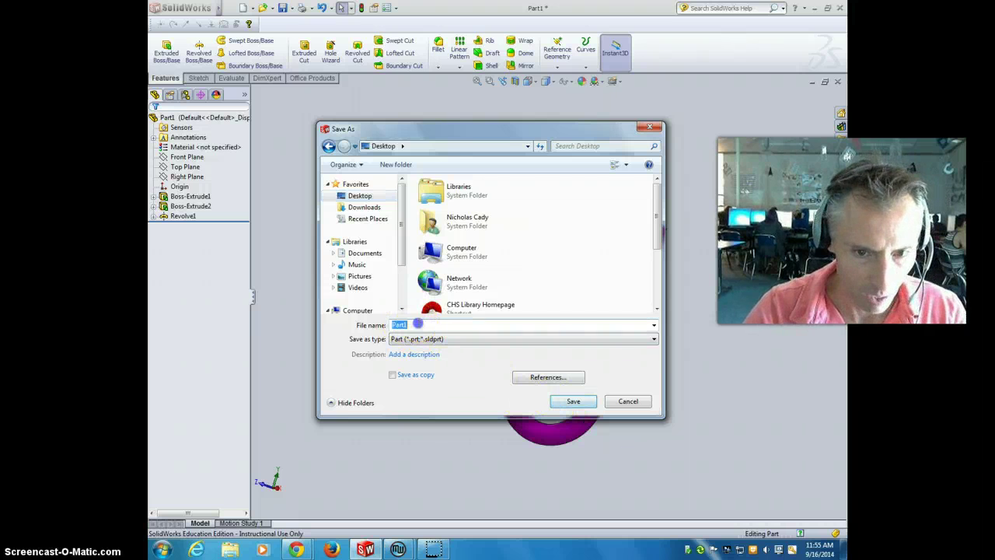
{"action": "type", "text": "Loop Fob"}
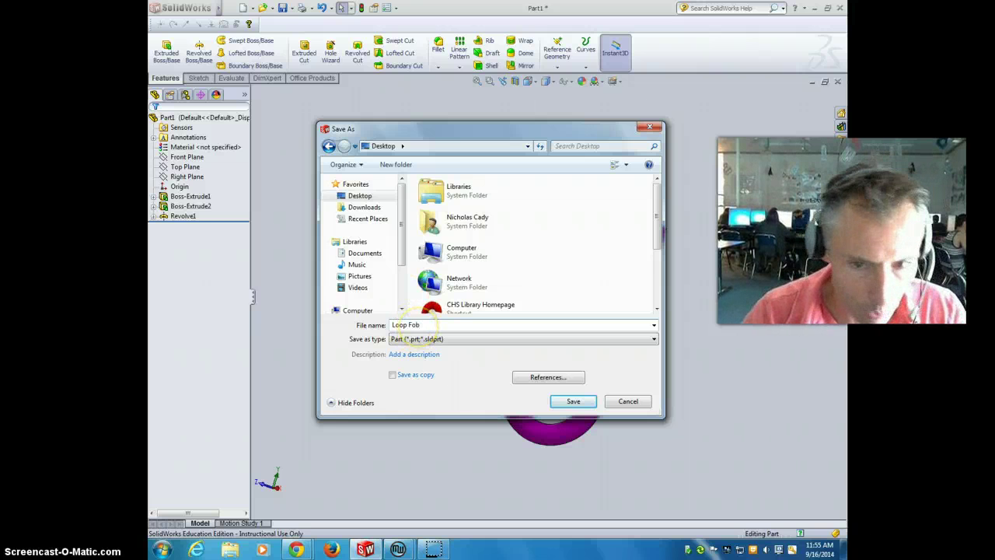
{"action": "left_click", "coordinate": [567, 401]}
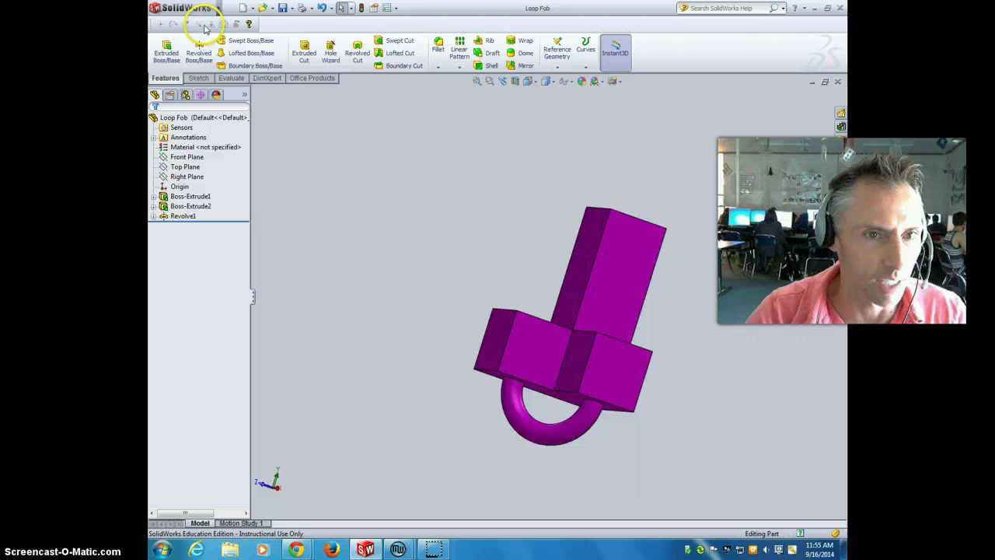
- Export Loop Fob to the Desktop as an STL (*.stl) file and confirm the export
{"action": "mouse_move", "coordinate": [219, 11]}
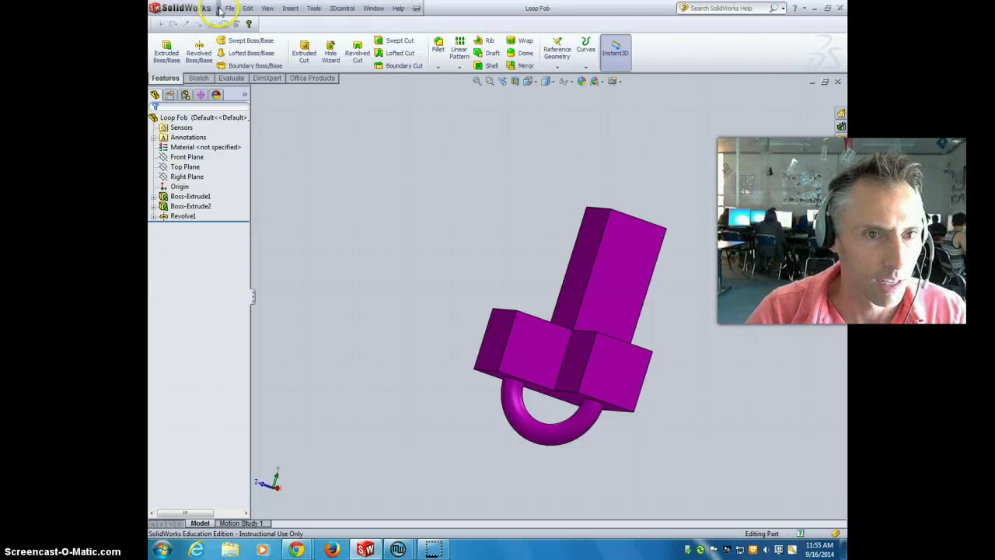
{"action": "left_click", "coordinate": [228, 8]}
{"action": "left_click", "coordinate": [245, 98]}
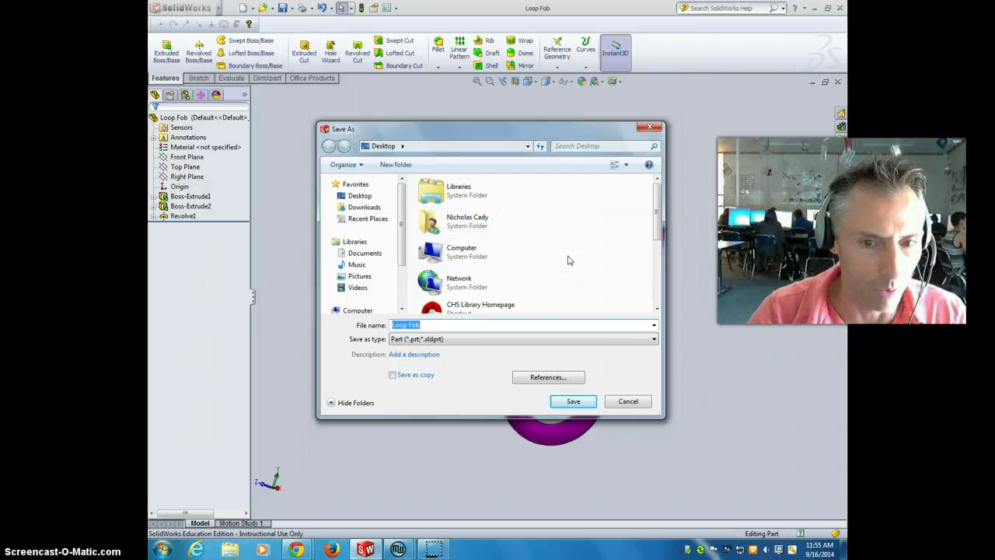
{"action": "left_click", "coordinate": [519, 339]}
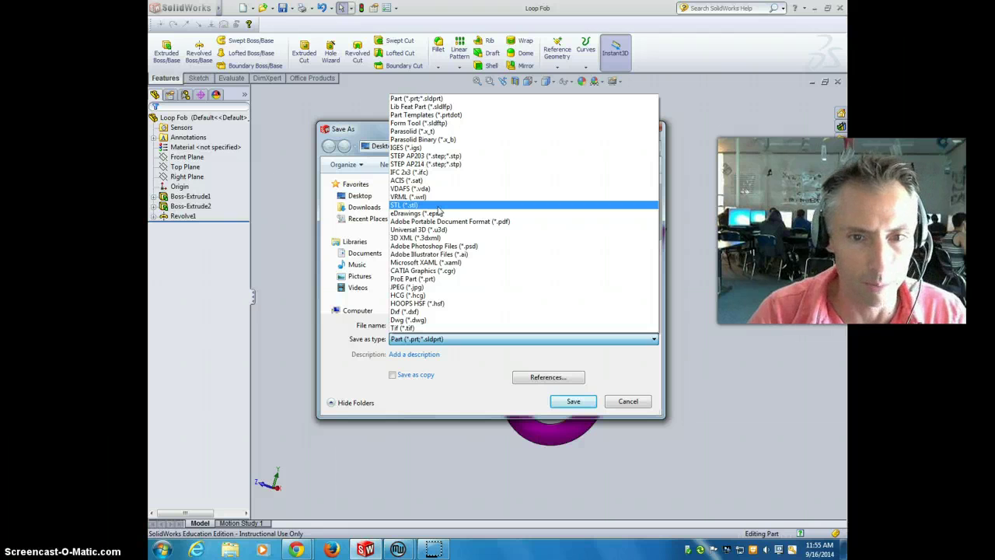
{"action": "left_click", "coordinate": [438, 206]}
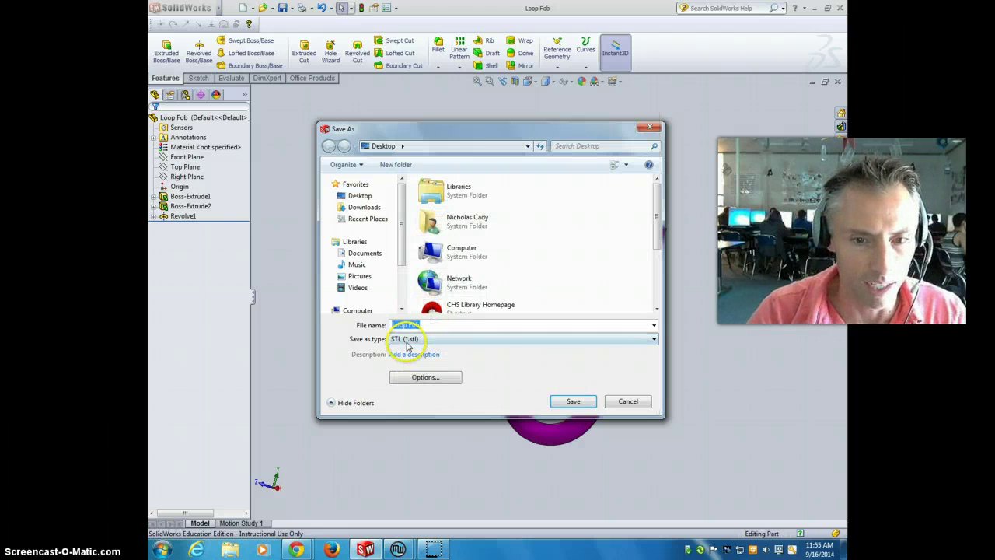
{"action": "left_click", "coordinate": [573, 401]}
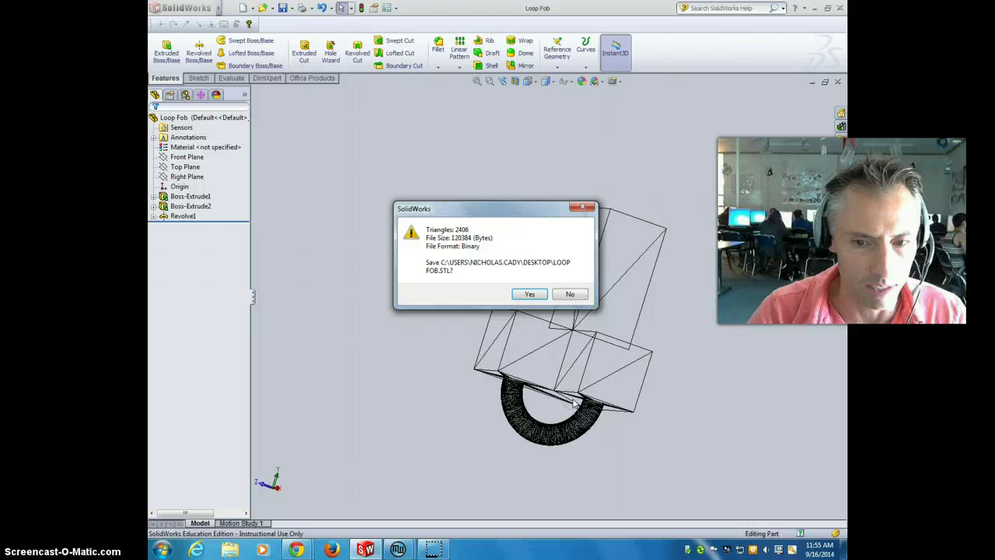
{"action": "left_click", "coordinate": [529, 295]}
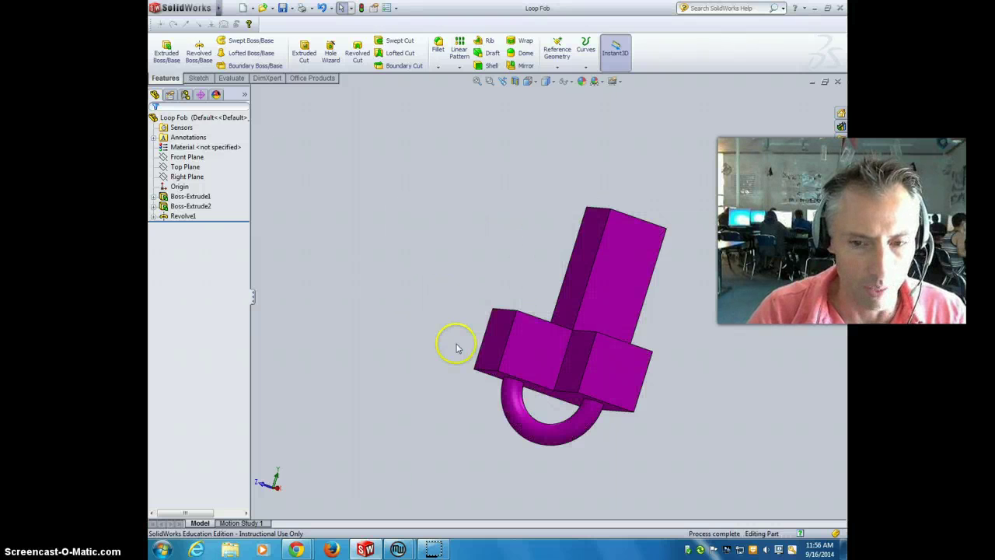